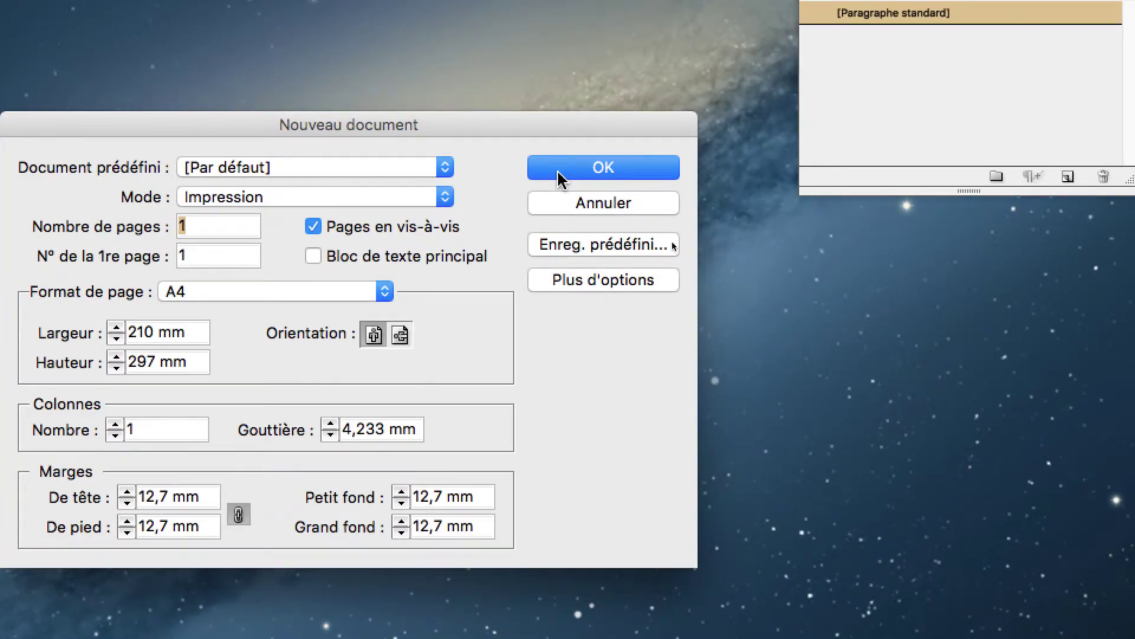
Create a one-page A4 portrait print document with facing pages and show the Pages panel beside the page
left_click(561, 176)
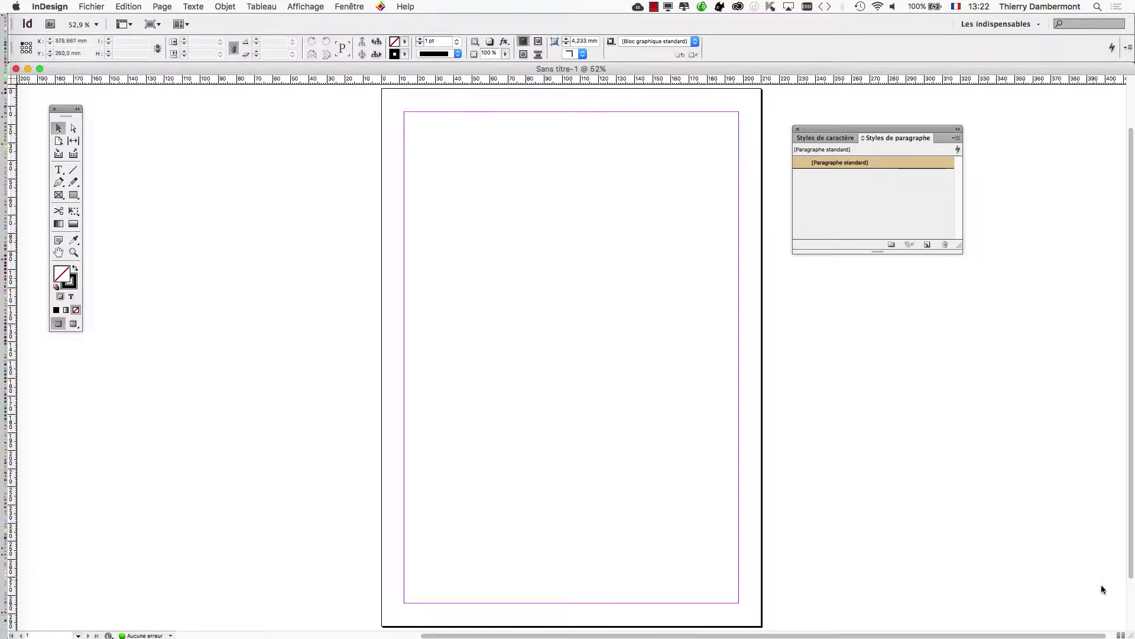
left_click_drag(1109, 636, 902, 635)
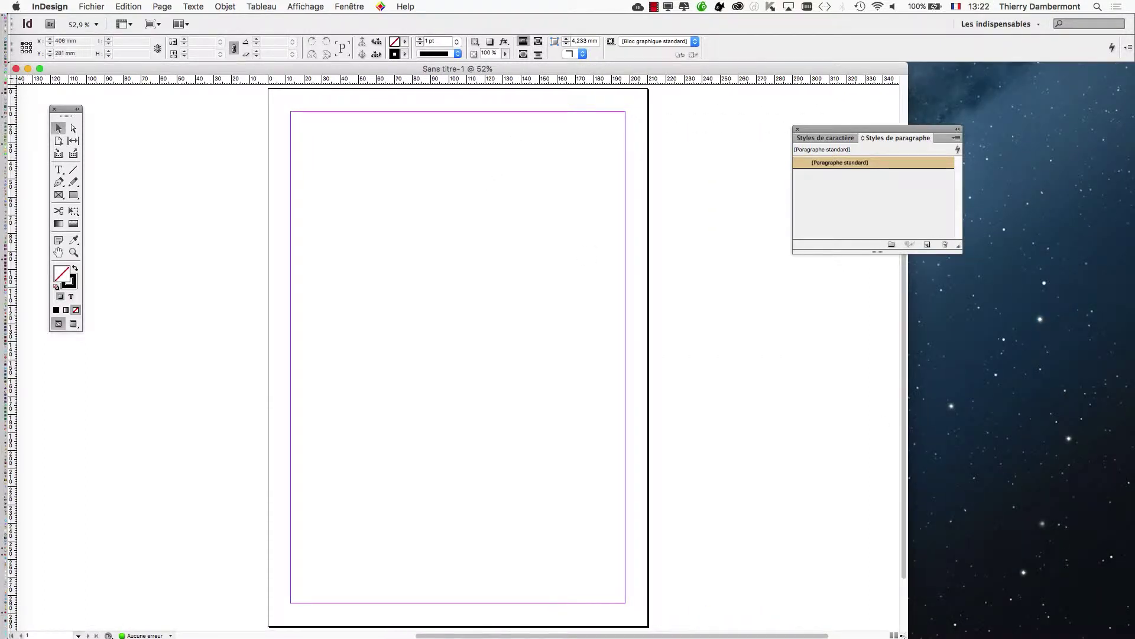
left_click(347, 5)
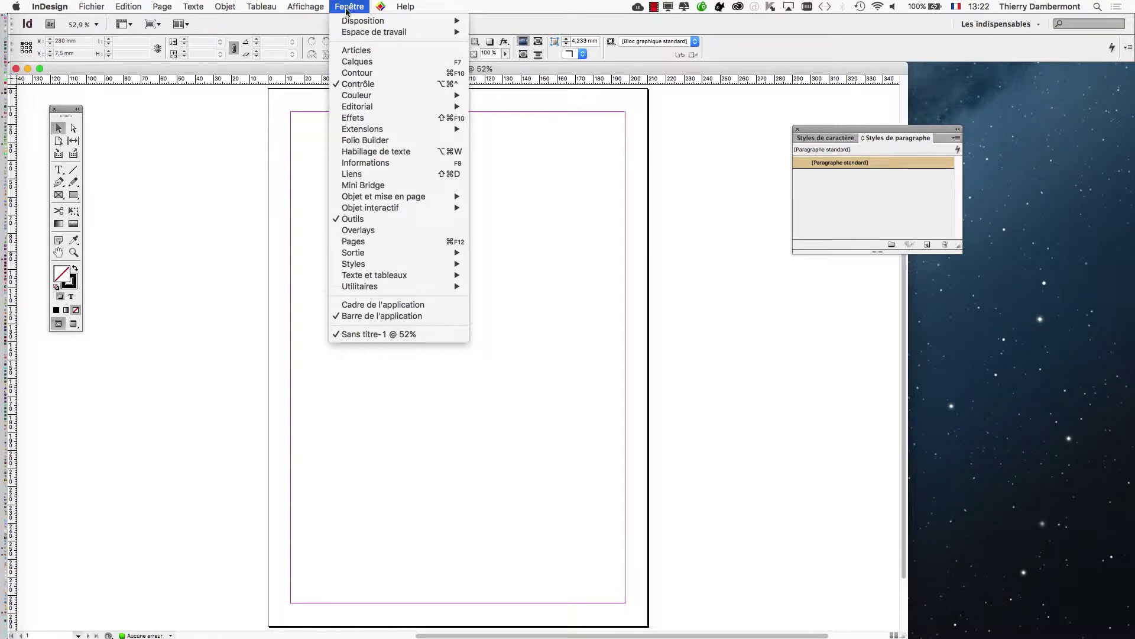
mouse_move(385, 251)
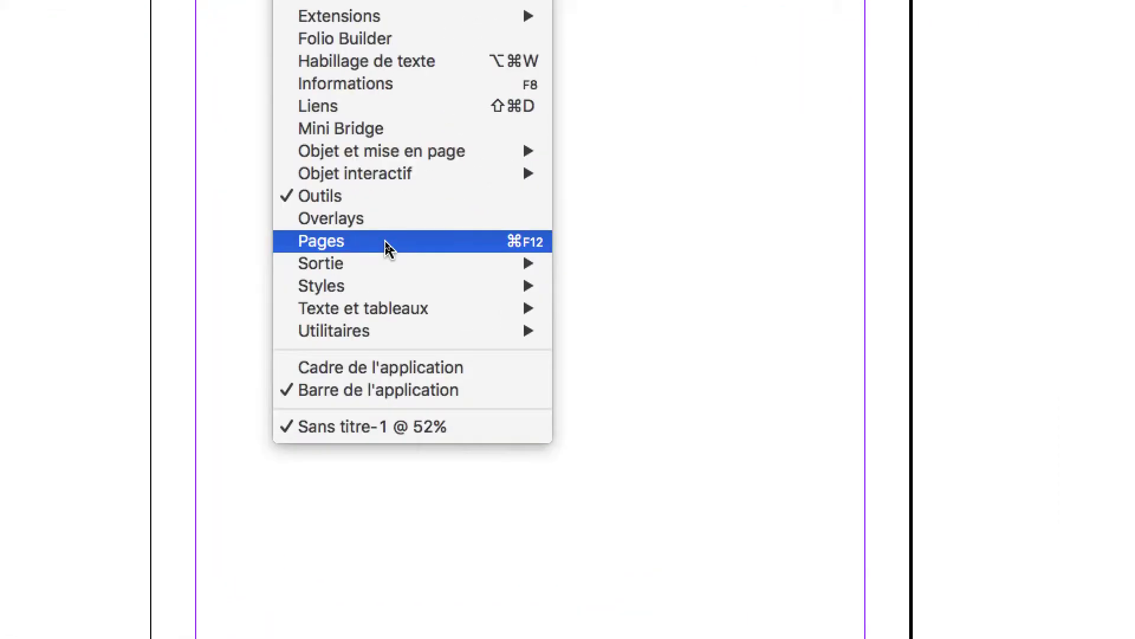
left_click(385, 241)
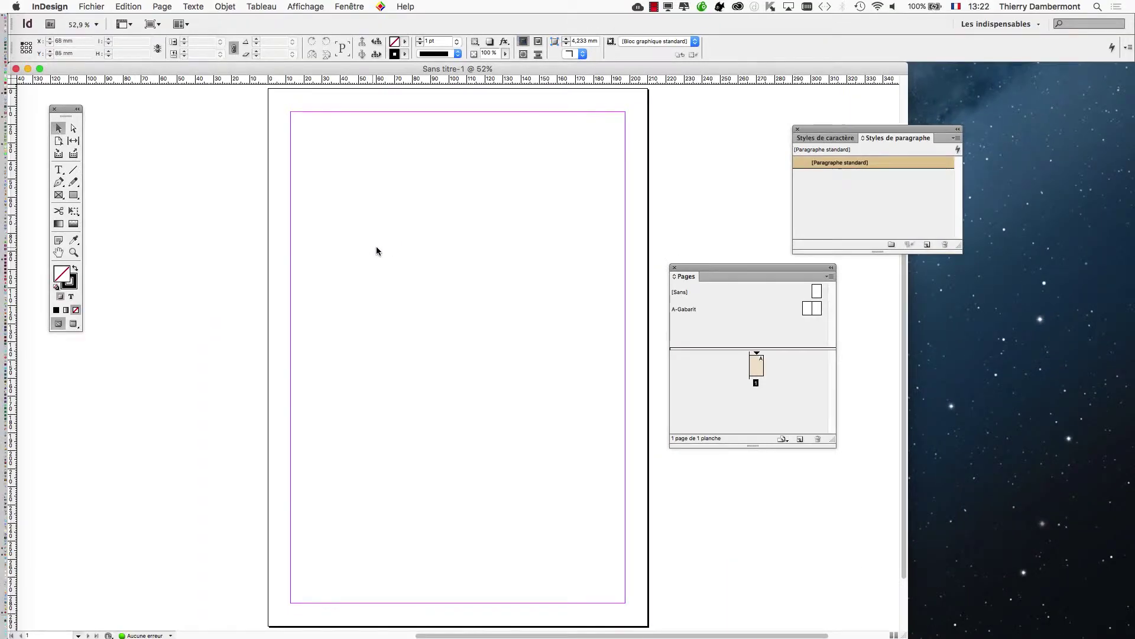
left_click_drag(755, 277, 882, 301)
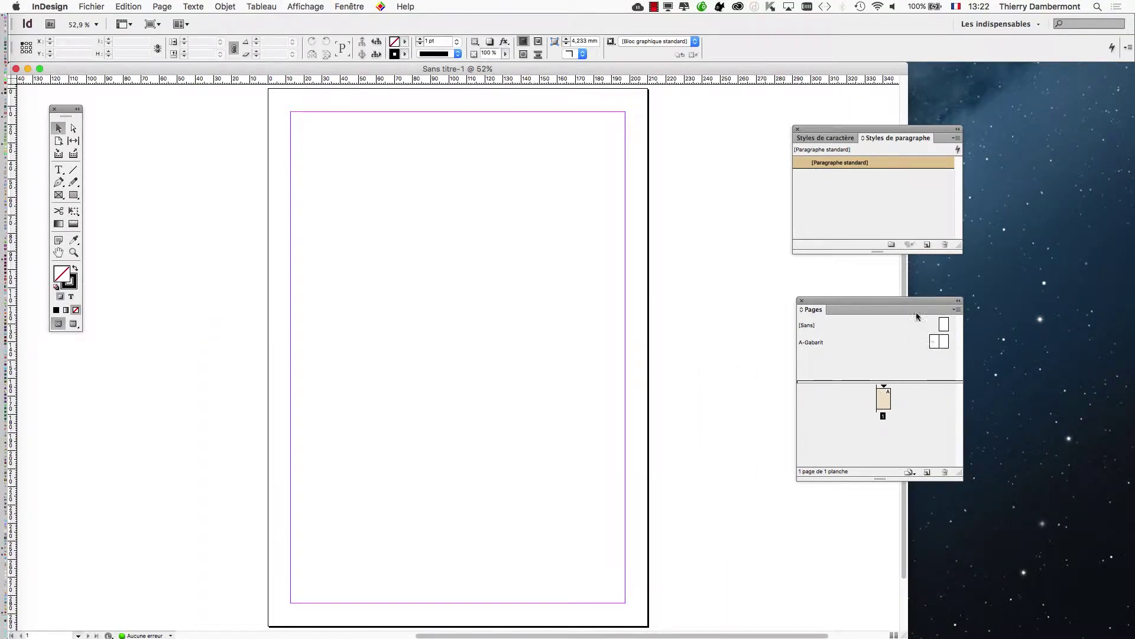
left_click_drag(911, 305, 905, 302)
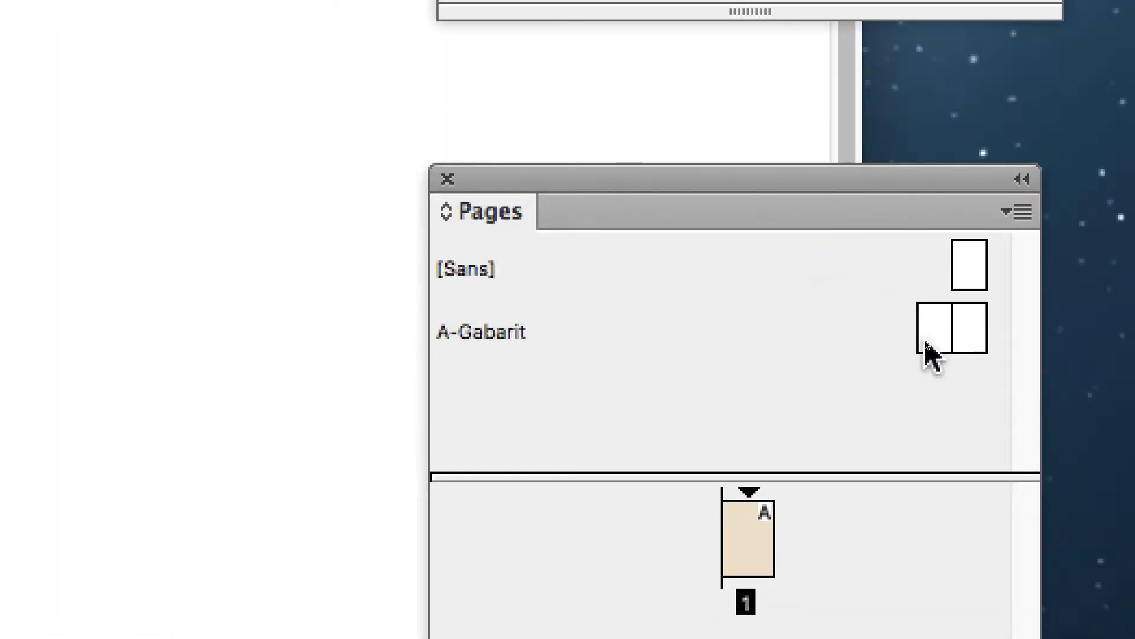
Open the A-Gabarit master spread for editing with both of its pages in view
double_click(927, 345)
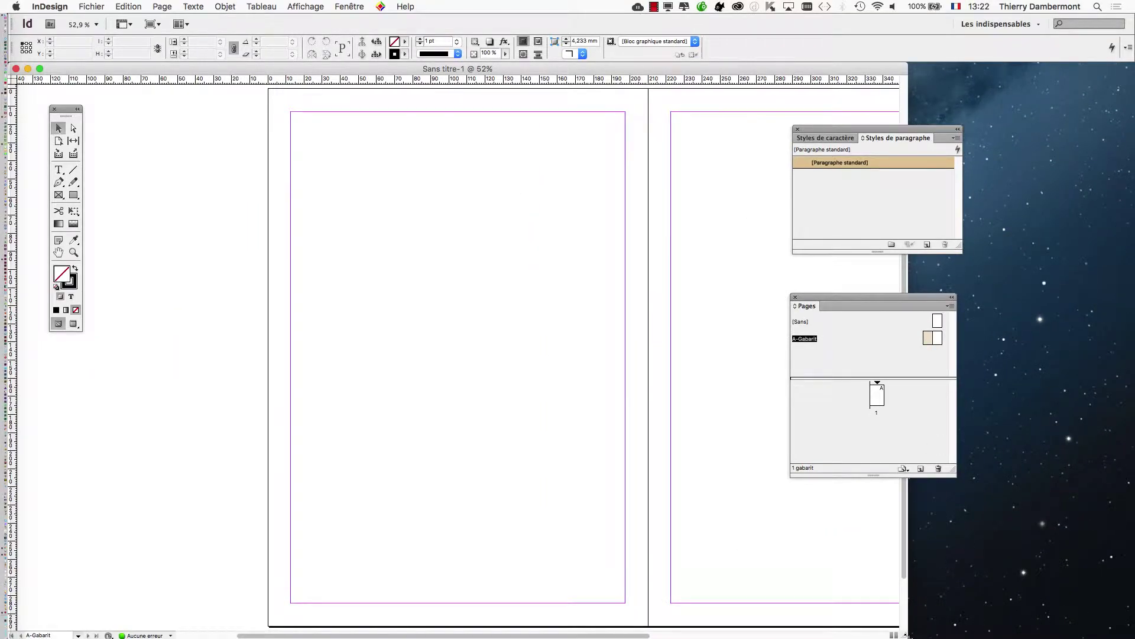
key("super+minus")
key("super+minus")
key("super+minus")
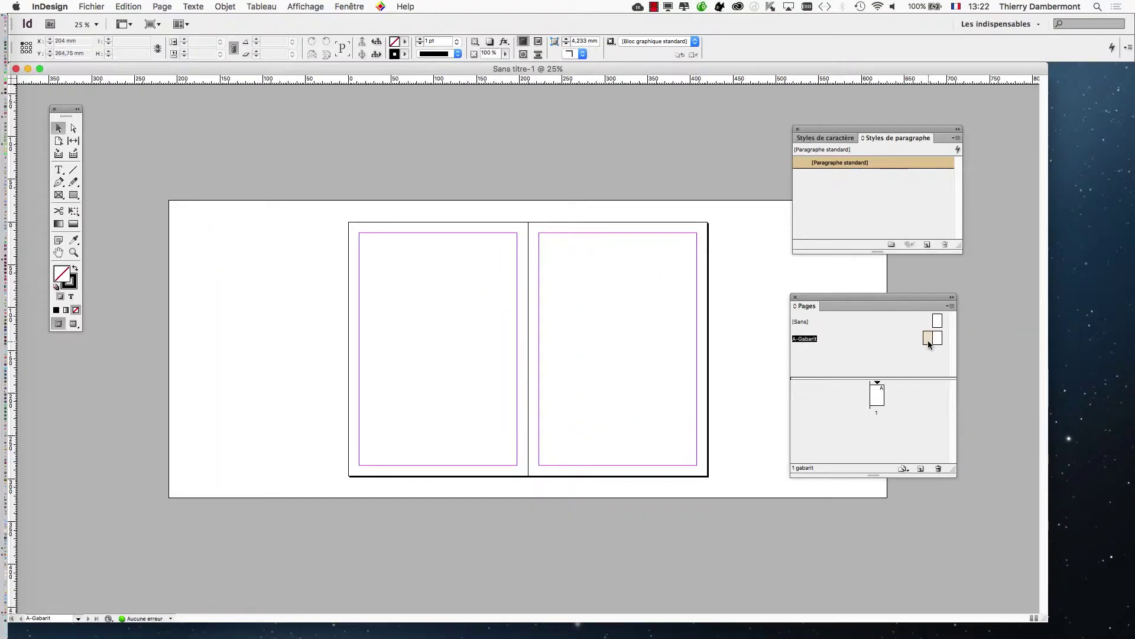
left_click_drag(897, 304, 964, 289)
key("super+equal")
left_click_drag(495, 309, 371, 255)
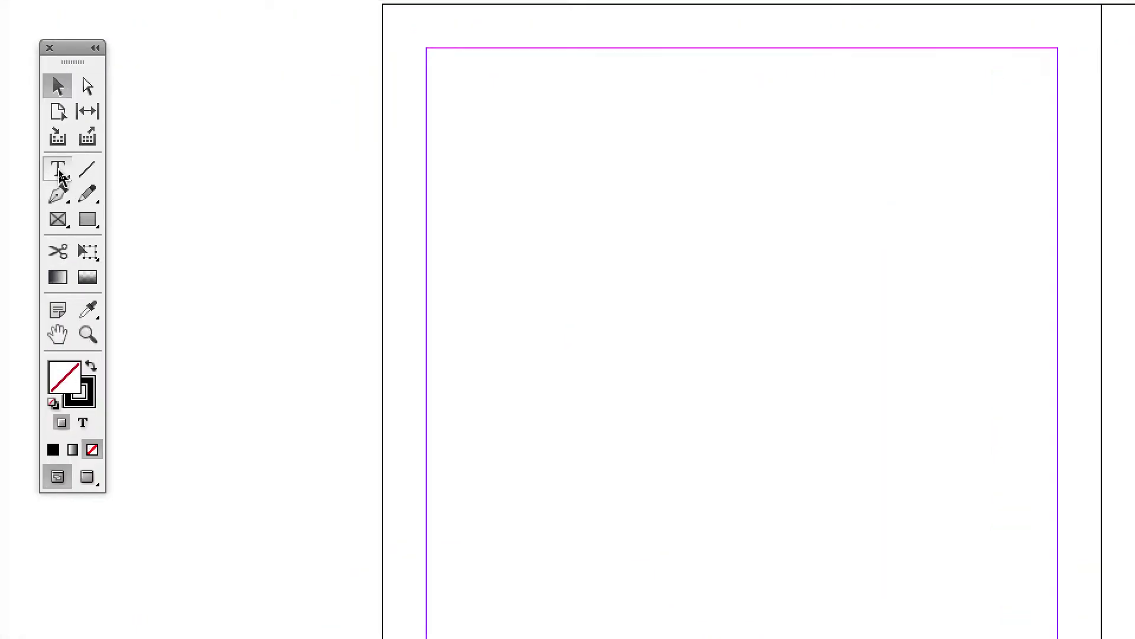
Draw a text frame on the left master page and stretch it to the margins, 184.6 mm wide by 271.6 mm high
left_click(59, 170)
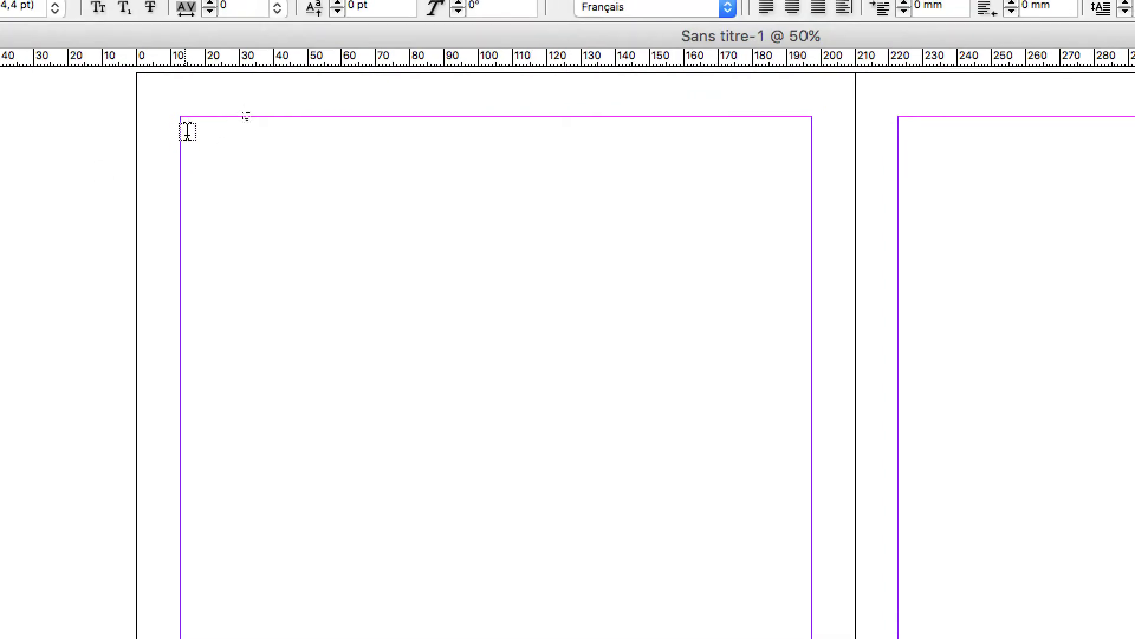
left_click_drag(187, 130, 217, 172)
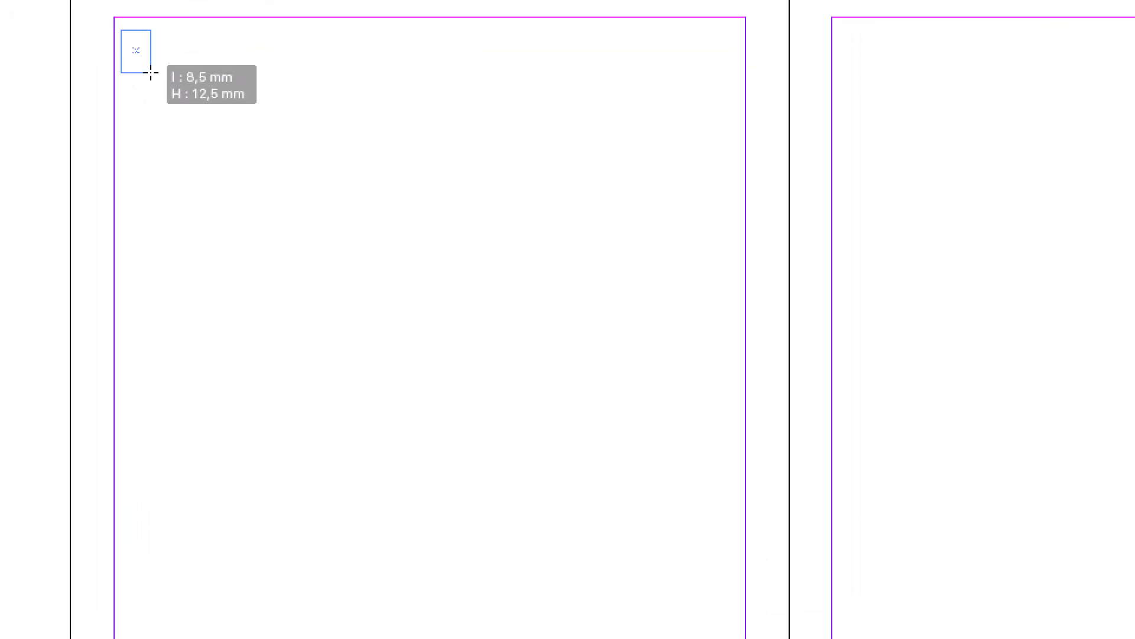
left_click_drag(151, 73, 248, 225)
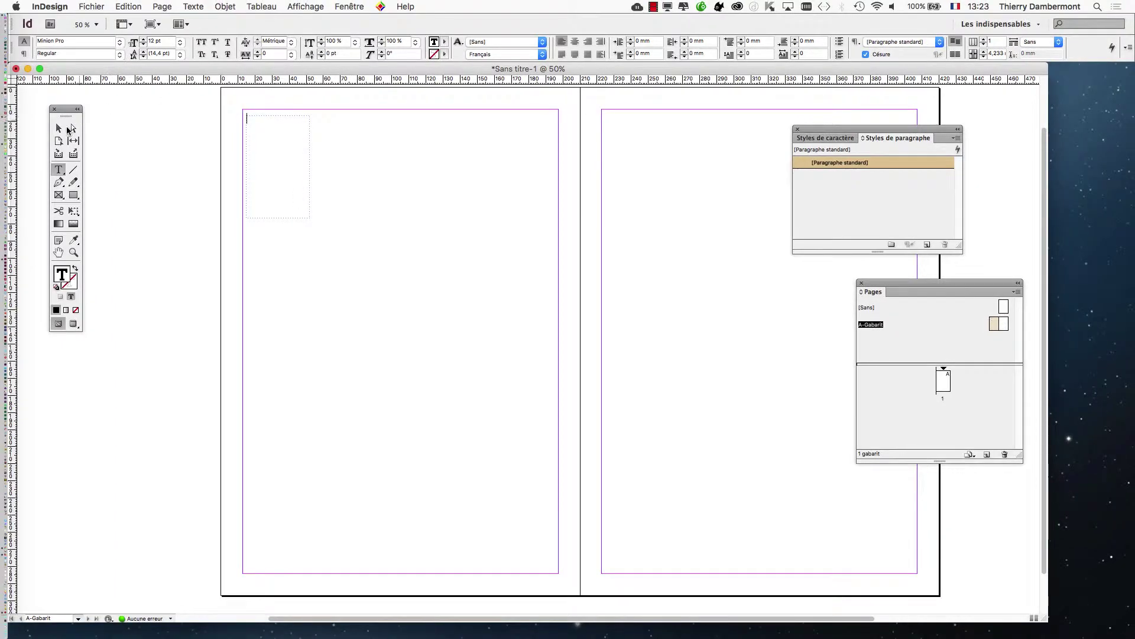
left_click(70, 129)
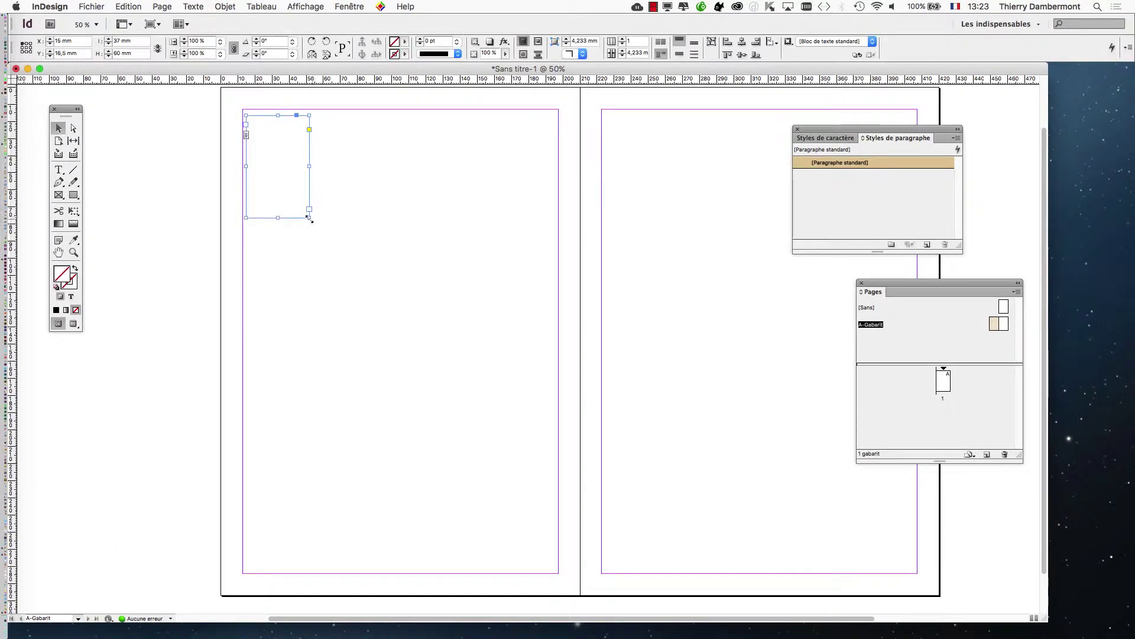
left_click_drag(308, 217, 559, 573)
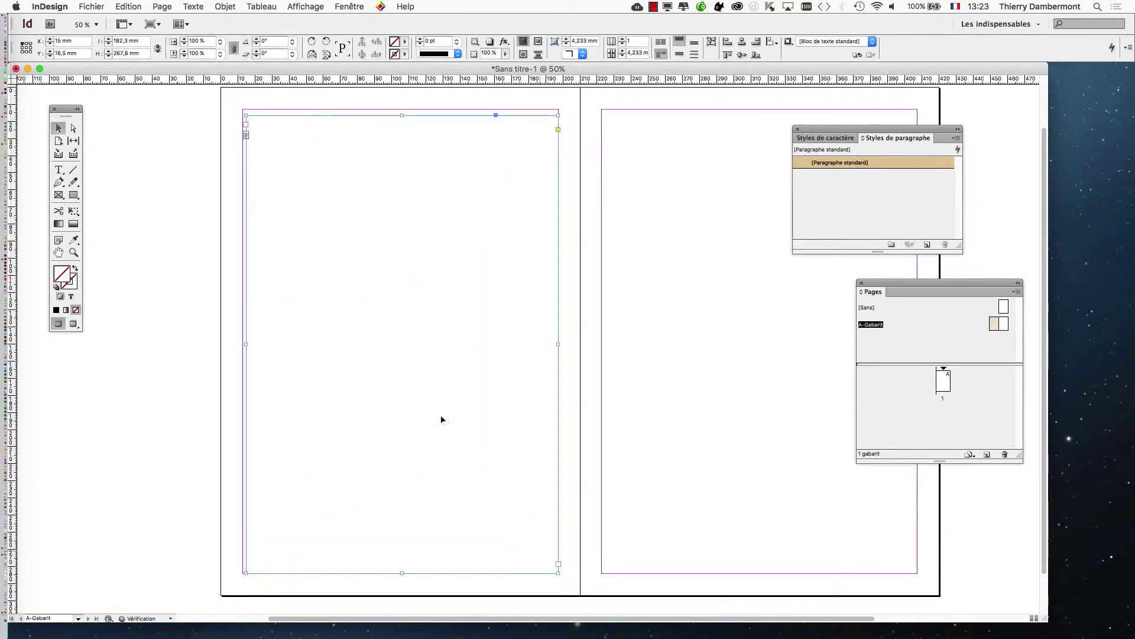
left_click_drag(247, 118, 243, 110)
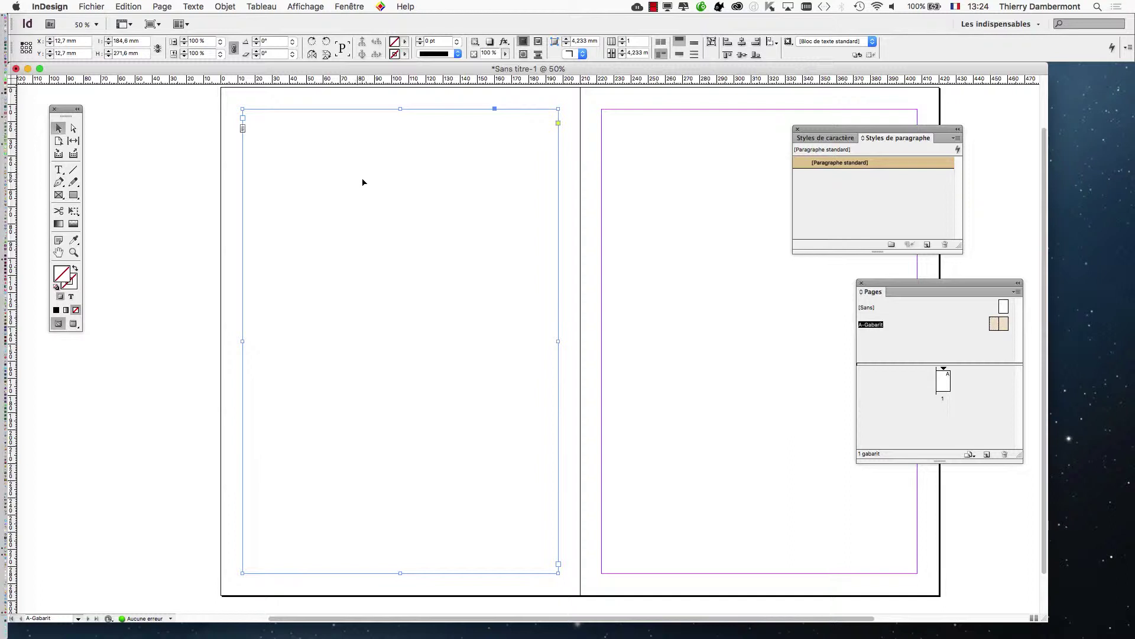
Divide the text frame's width by 3, using 184,6 mm/3 as the width value
left_click_drag(70, 112, 124, 112)
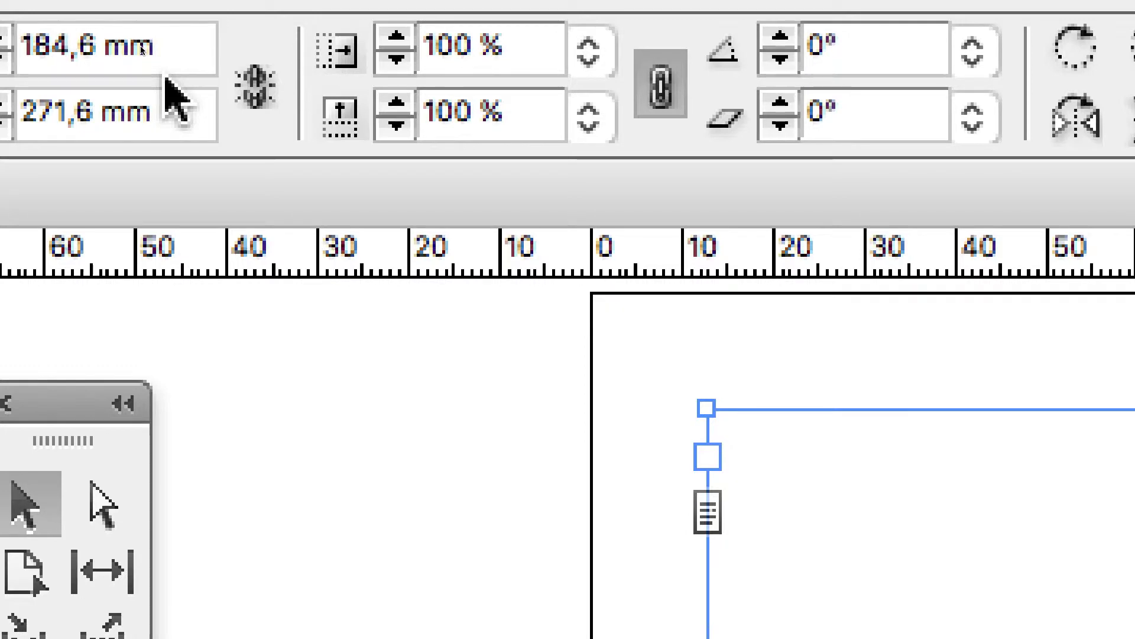
type("/")
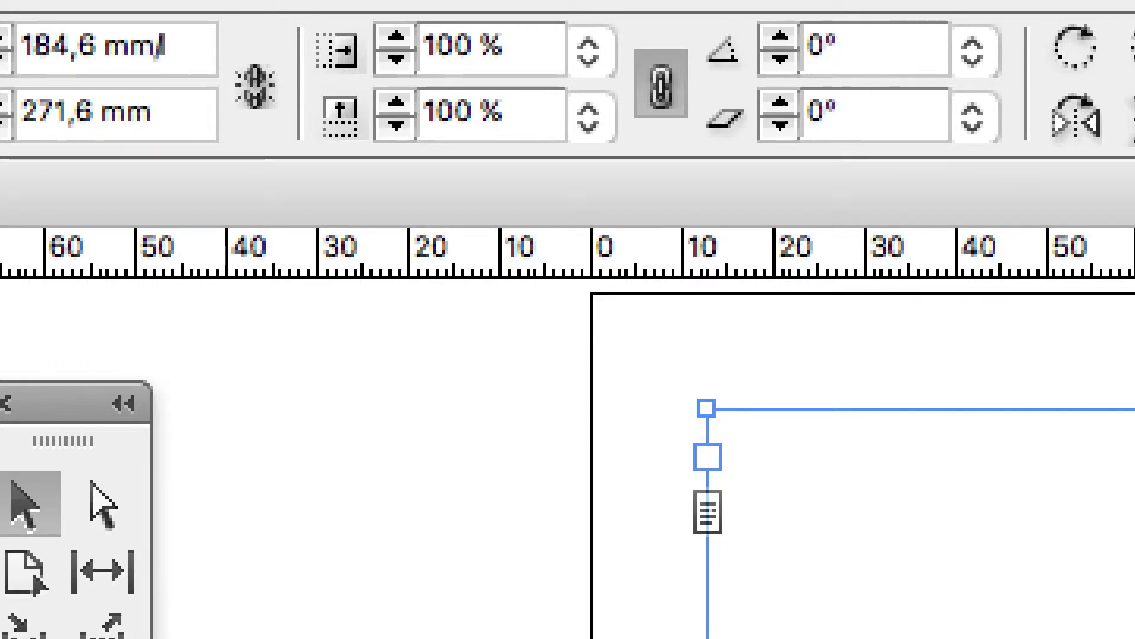
type("3")
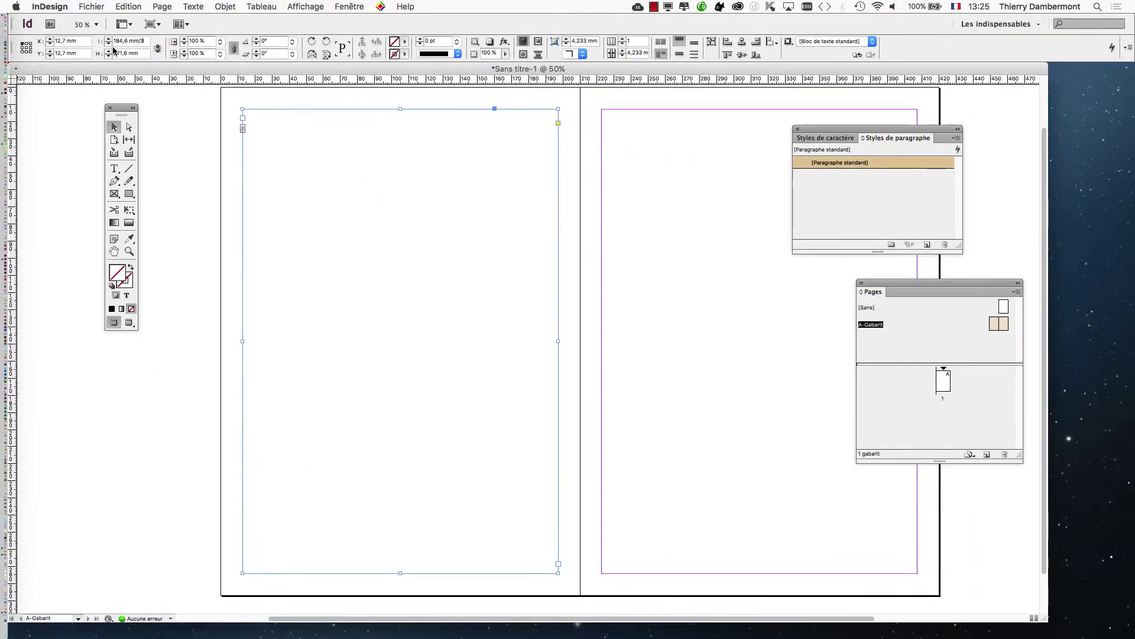
key("Tab")
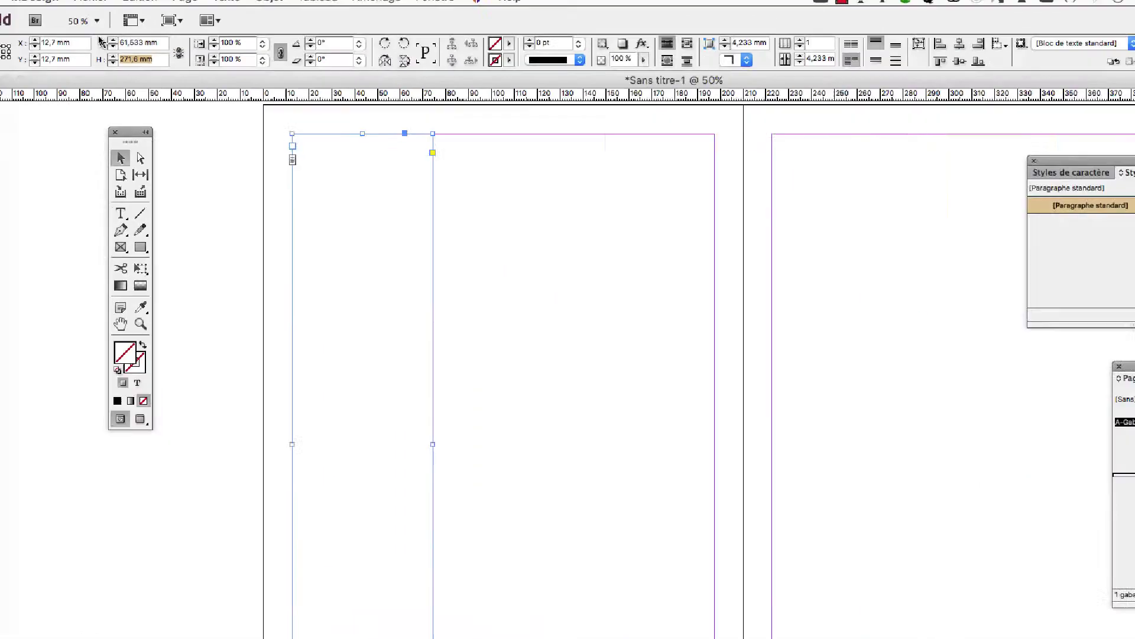
key("Return")
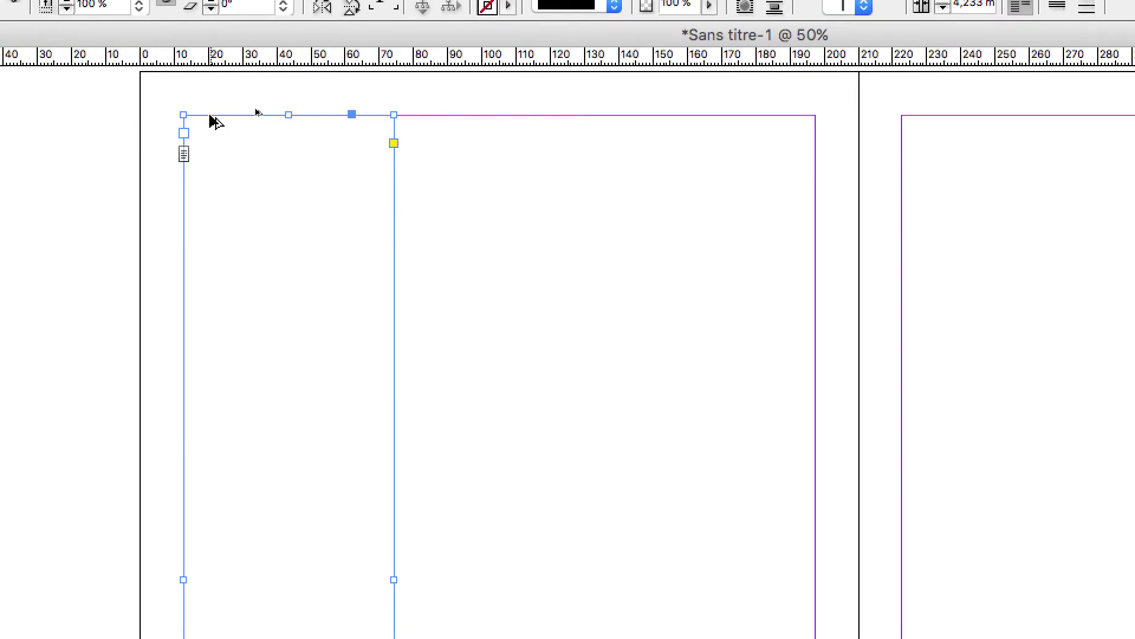
Duplicate the narrow text frame twice, placing the copies edge to edge to fill the middle and right thirds of the left page
left_click_drag(218, 121, 369, 129)
left_click_drag(284, 126, 487, 133)
left_click_drag(363, 126, 368, 127)
left_click(365, 125)
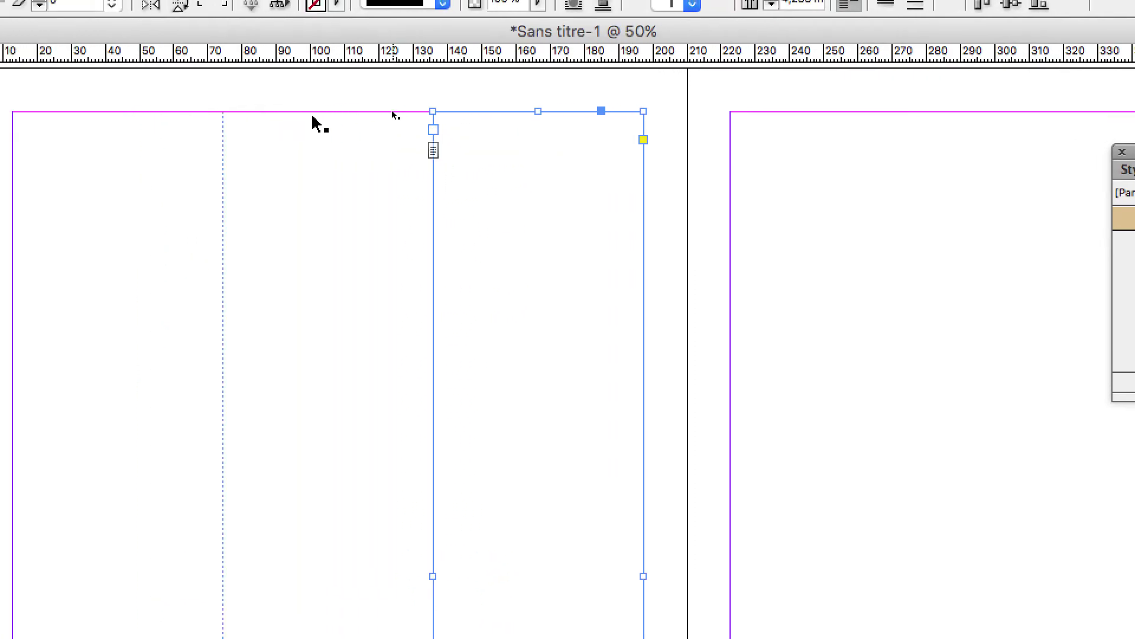
left_click_drag(365, 126, 156, 126)
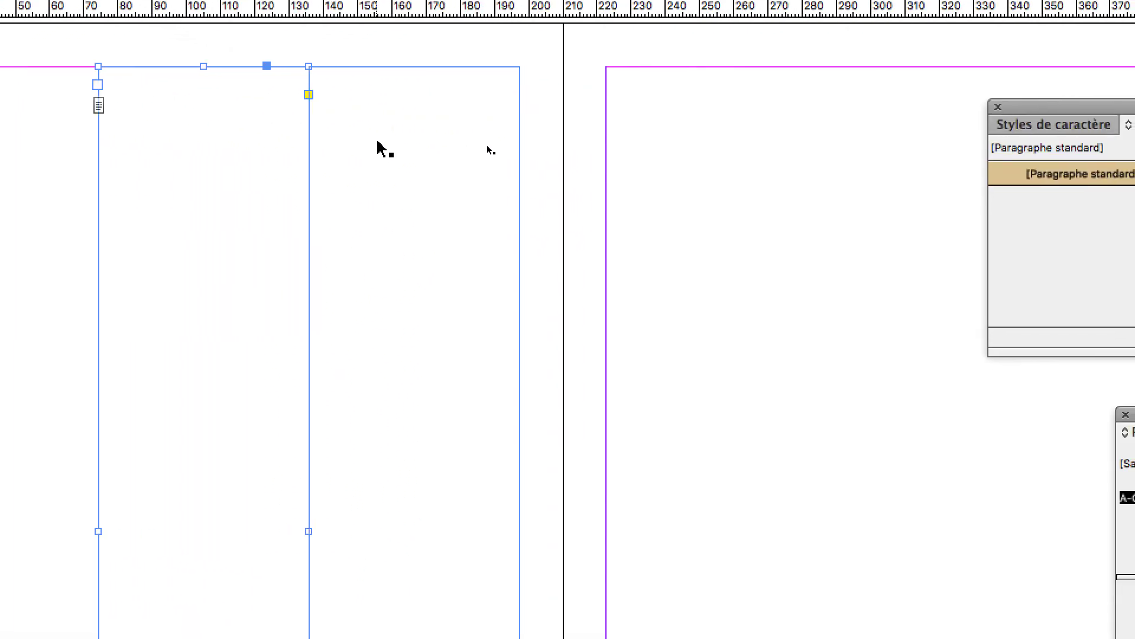
left_click(439, 171)
left_click(188, 192)
left_click(383, 169)
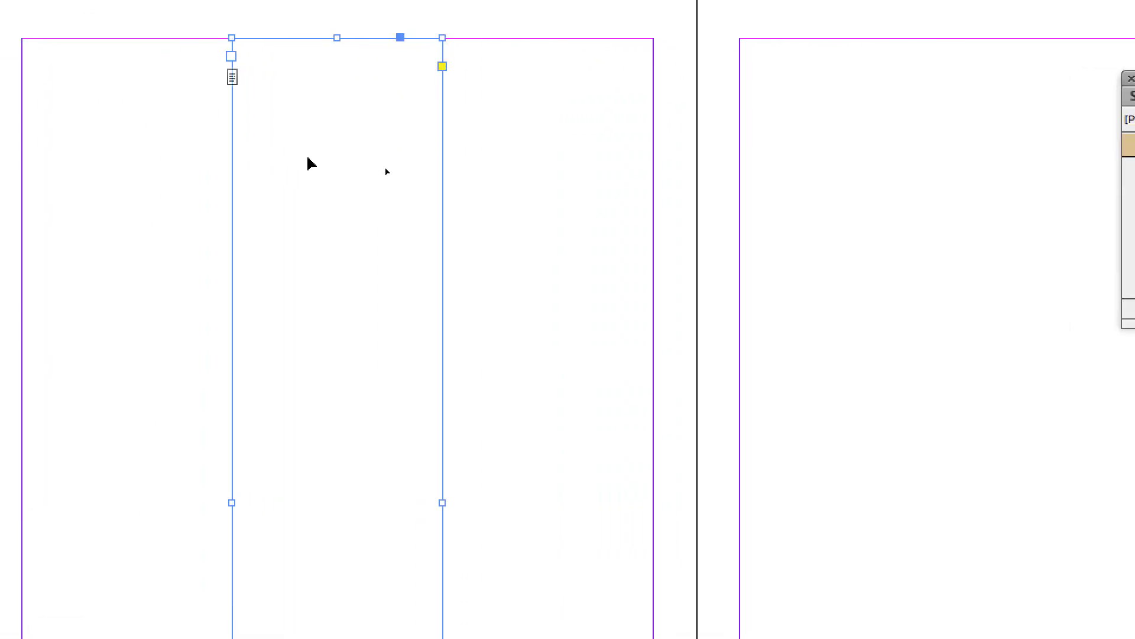
left_click(592, 201)
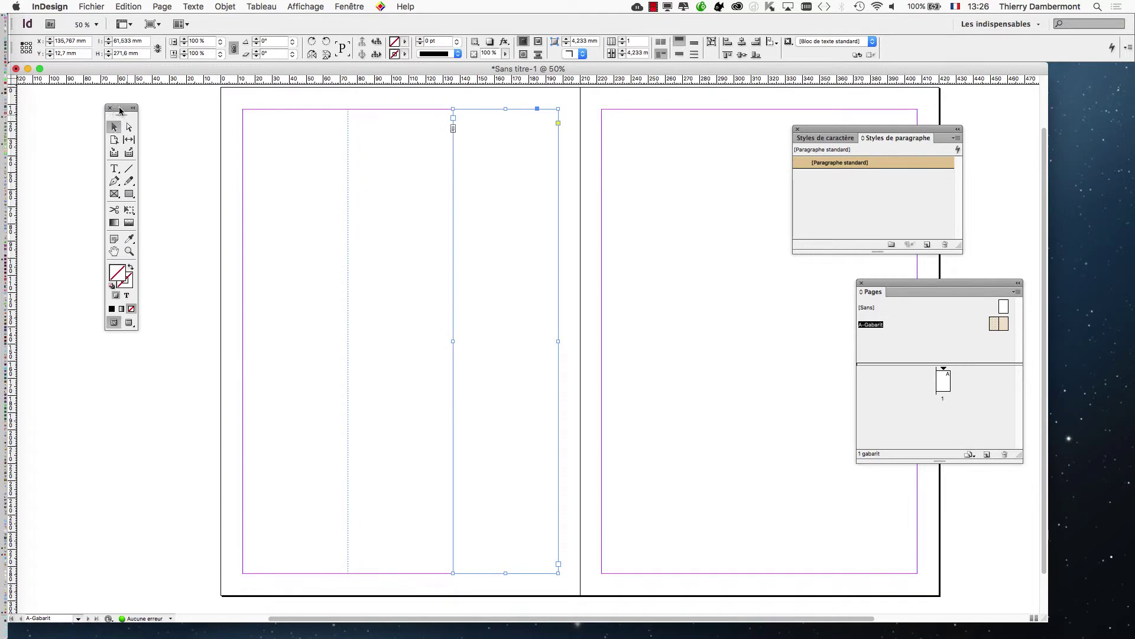
Copy all three text frames onto the right master page, aligned to its margins, and close the Paragraph Styles and Pages panels
left_click_drag(121, 109, 77, 123)
left_click(168, 343)
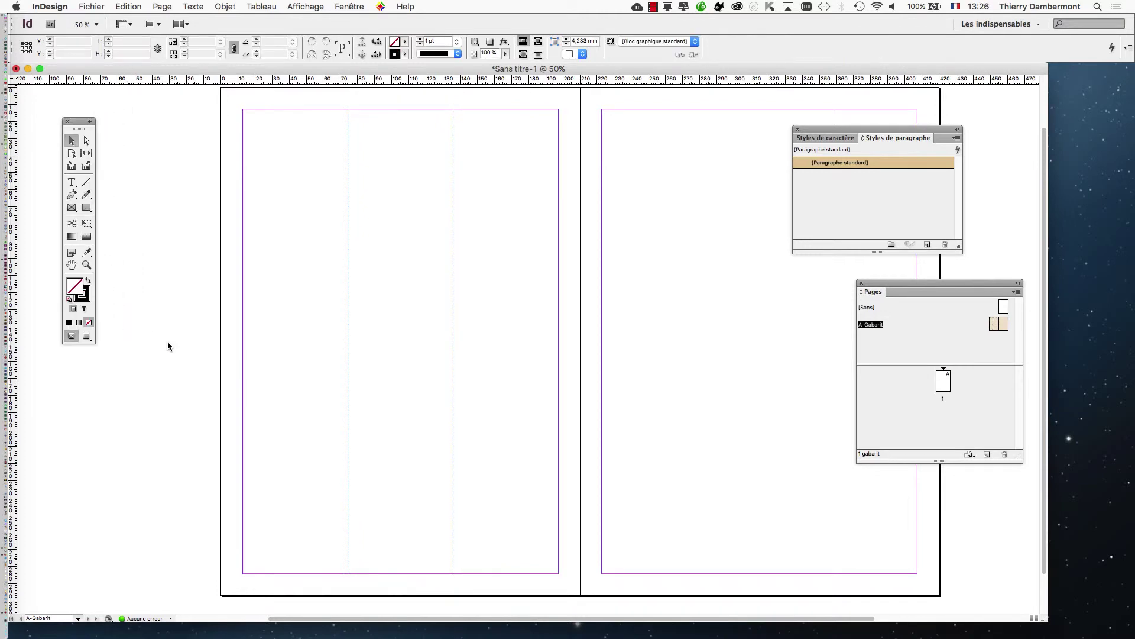
left_click(254, 210)
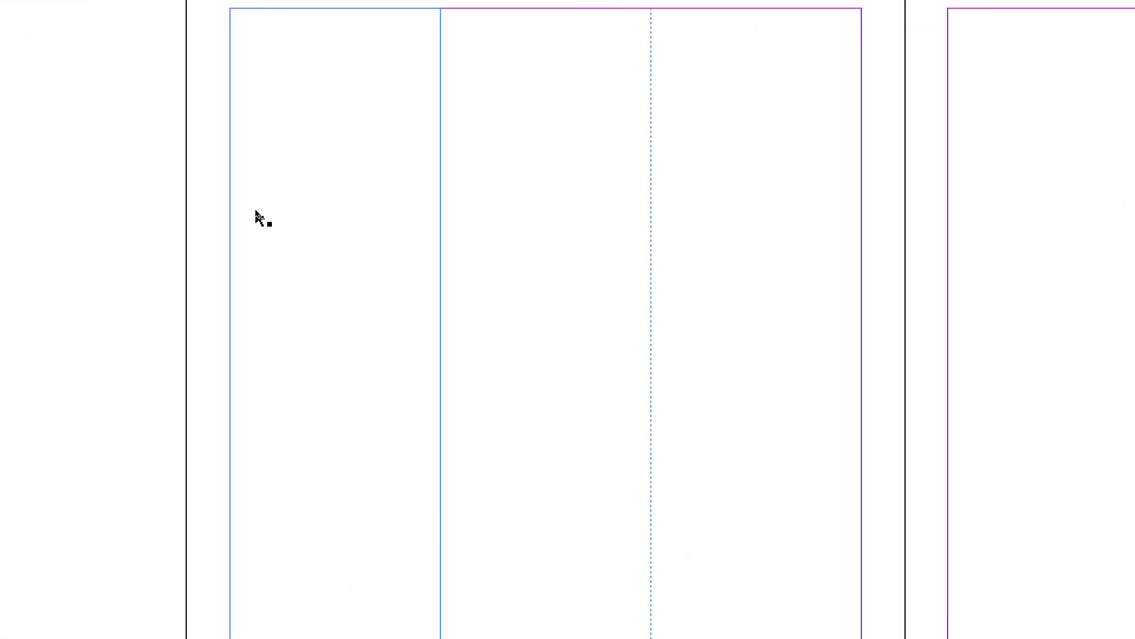
left_click_drag(215, 181, 540, 253)
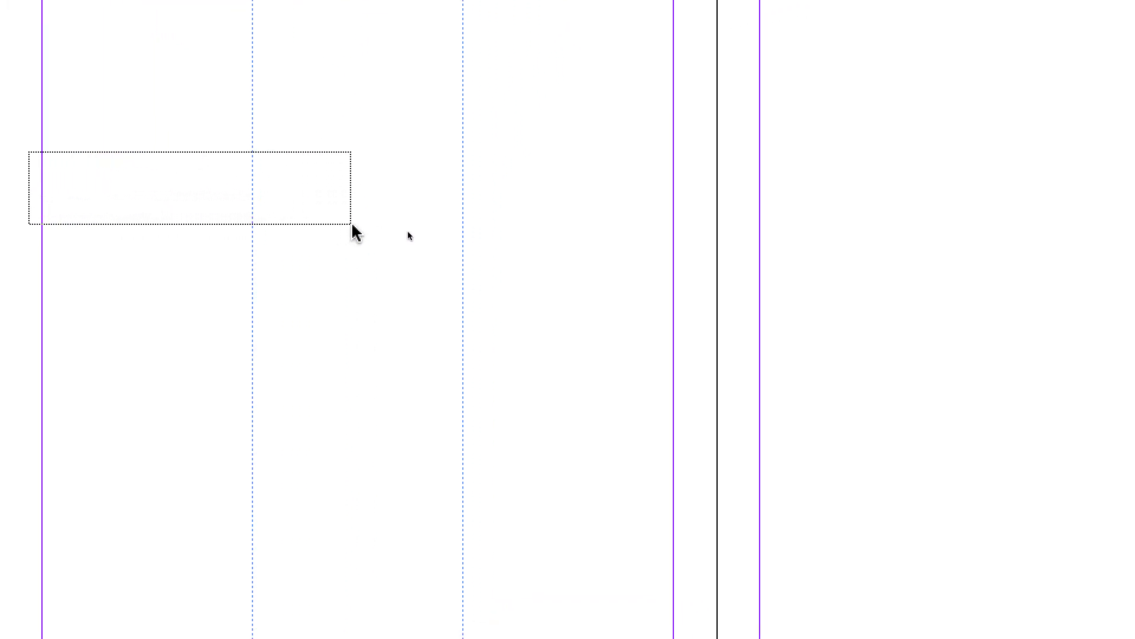
left_click_drag(352, 225, 475, 235)
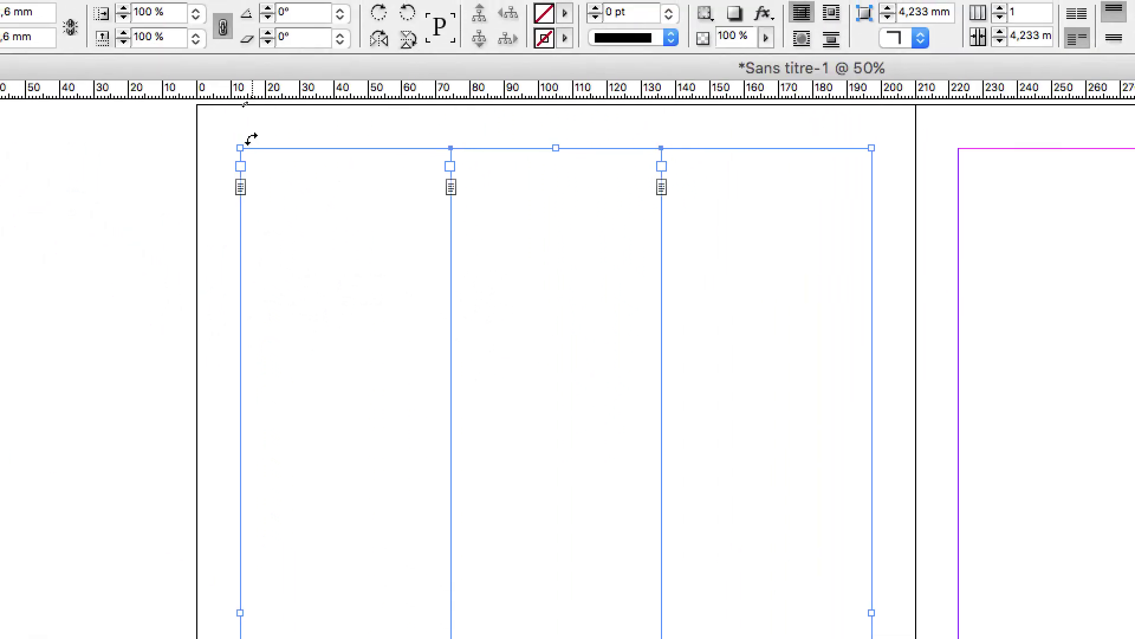
left_click_drag(228, 125, 625, 205)
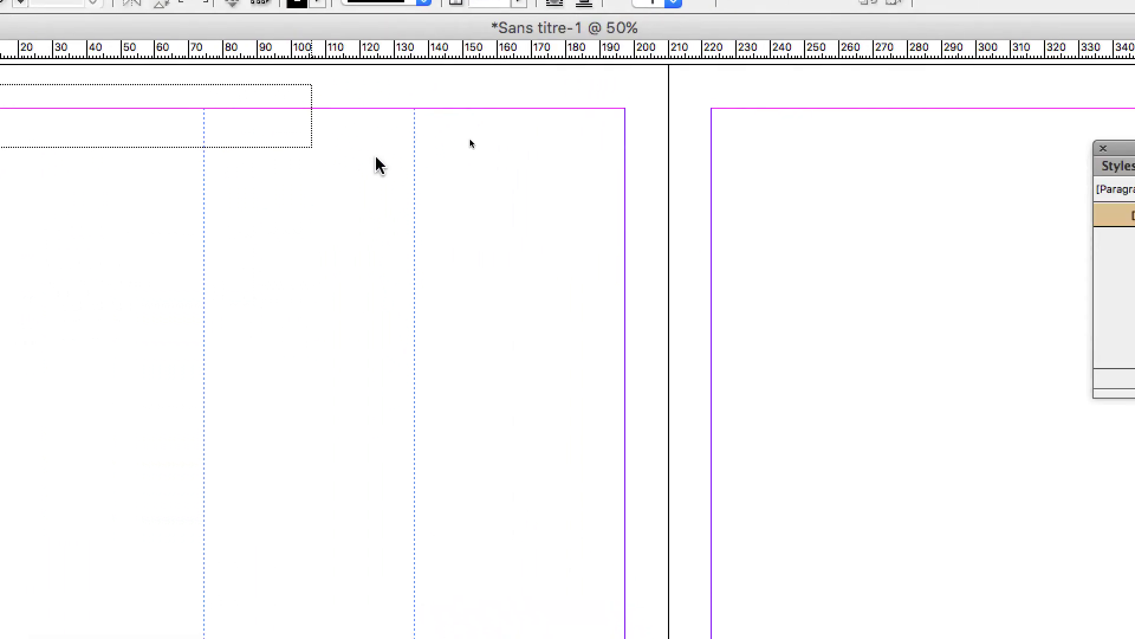
left_click_drag(379, 164, 467, 180)
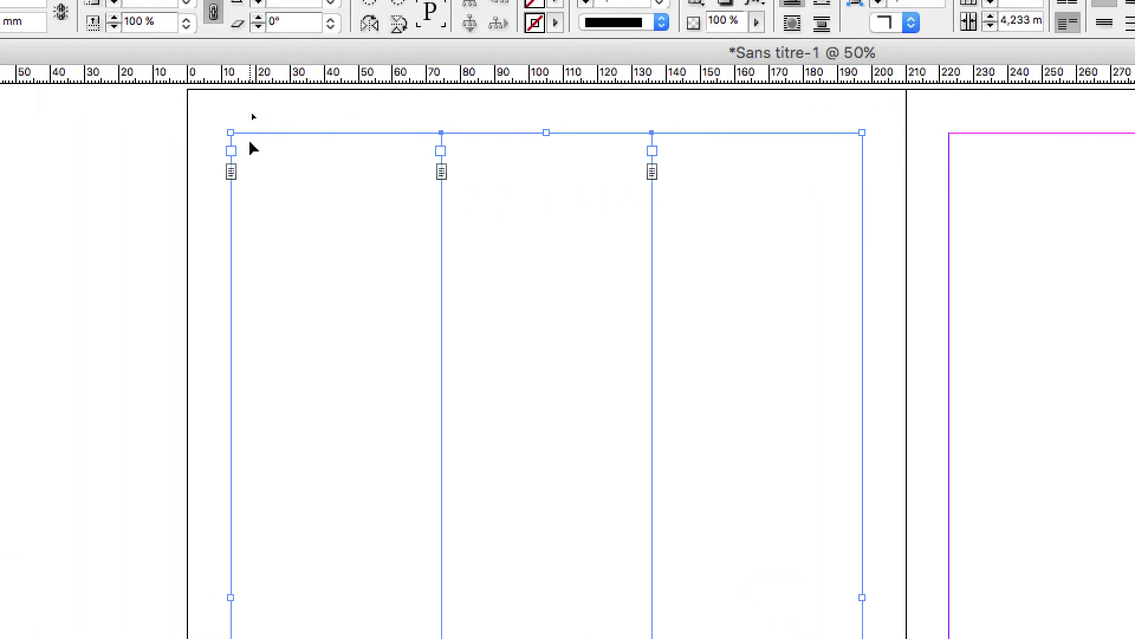
left_click_drag(254, 147, 960, 156)
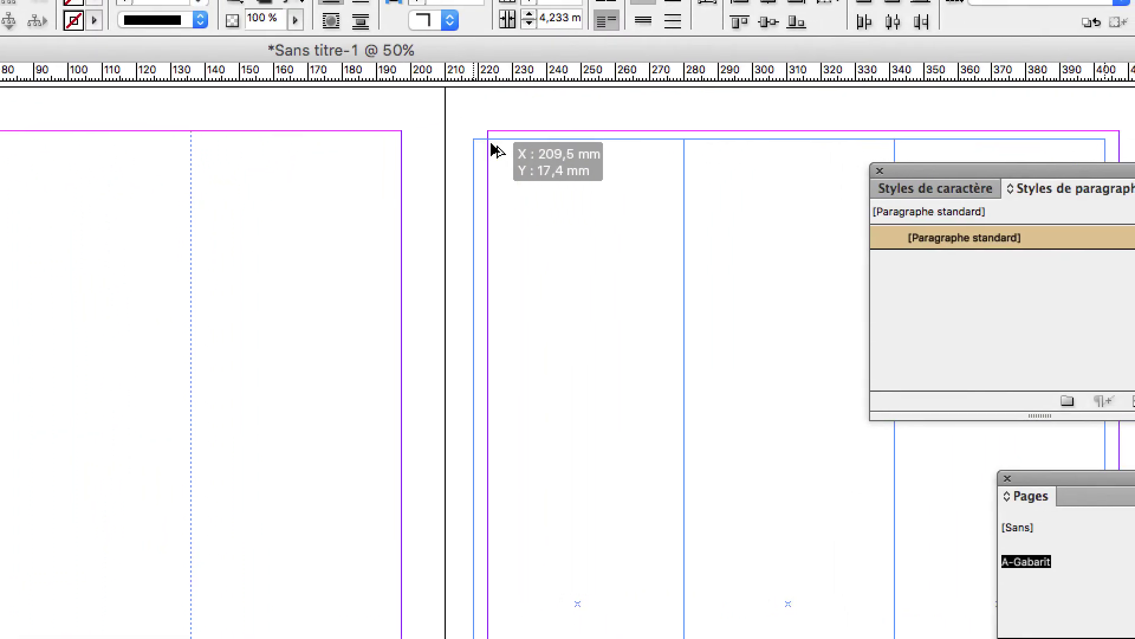
left_click_drag(495, 151, 502, 147)
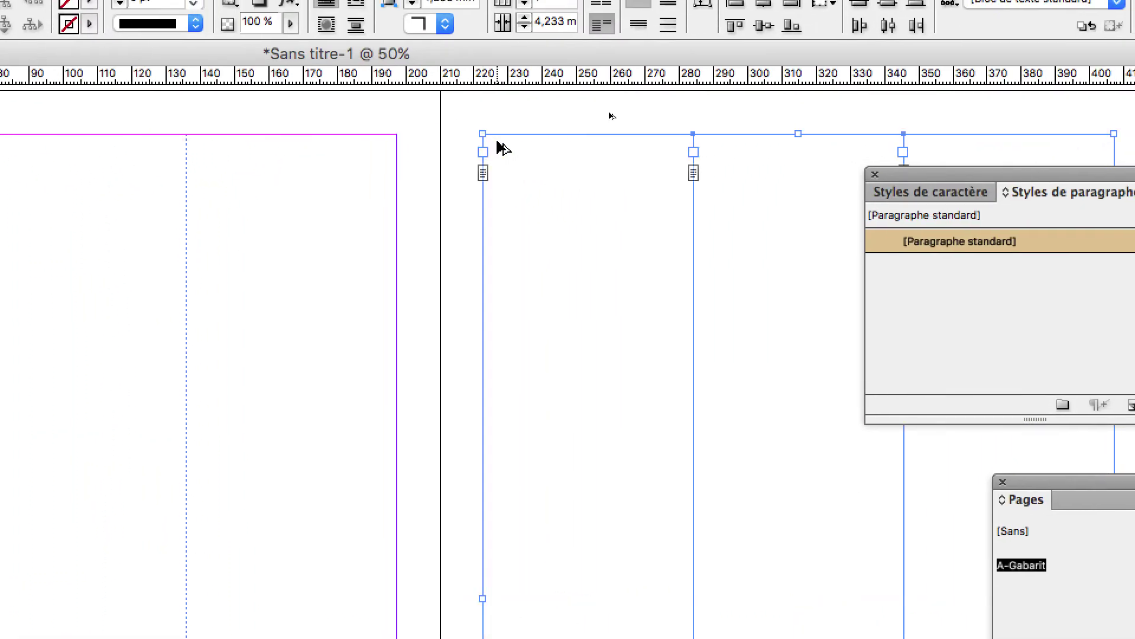
left_click(875, 174)
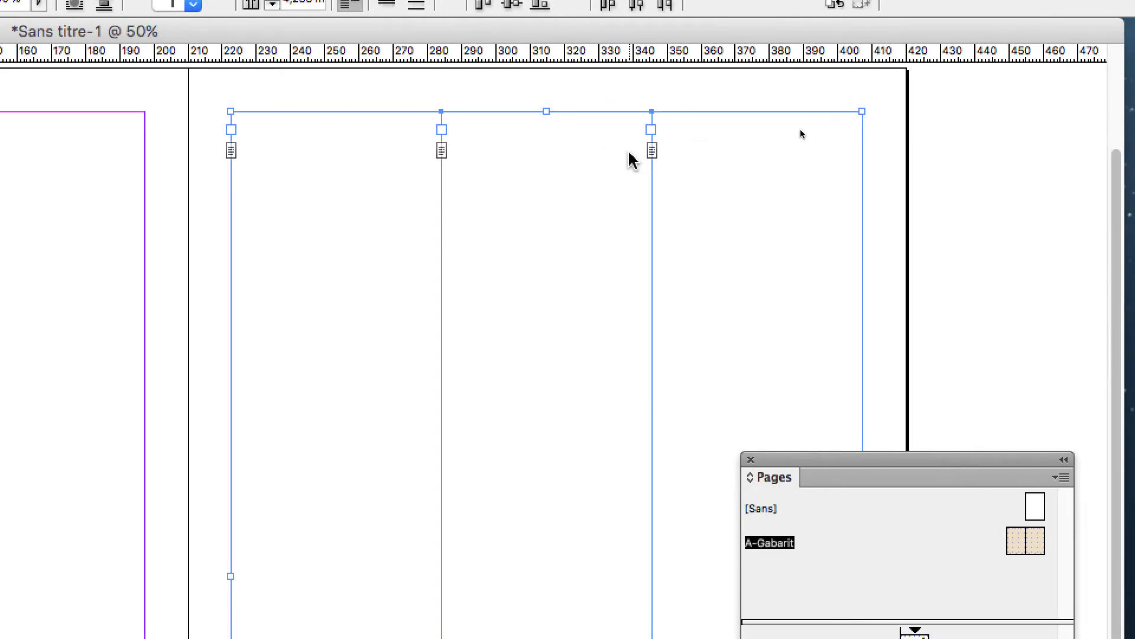
left_click(751, 459)
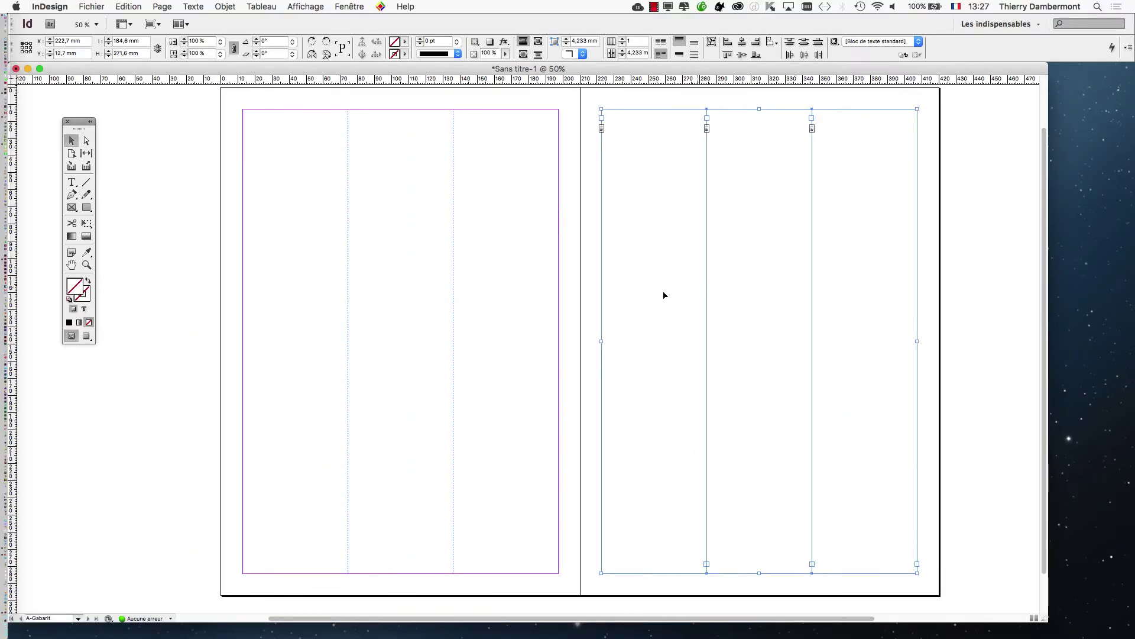
Deselect the text frames and save the document as "doc-multicolonnes 01.indd" in the "doc InDesign SESSION 2" folder
scroll(664, 296, "right", 3)
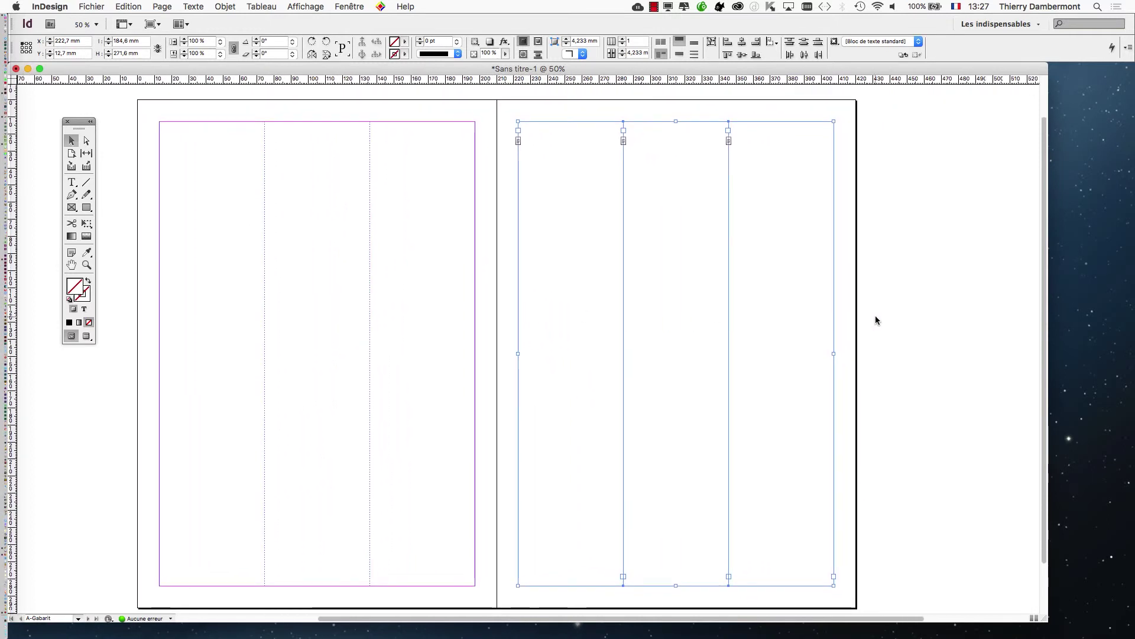
left_click(877, 320)
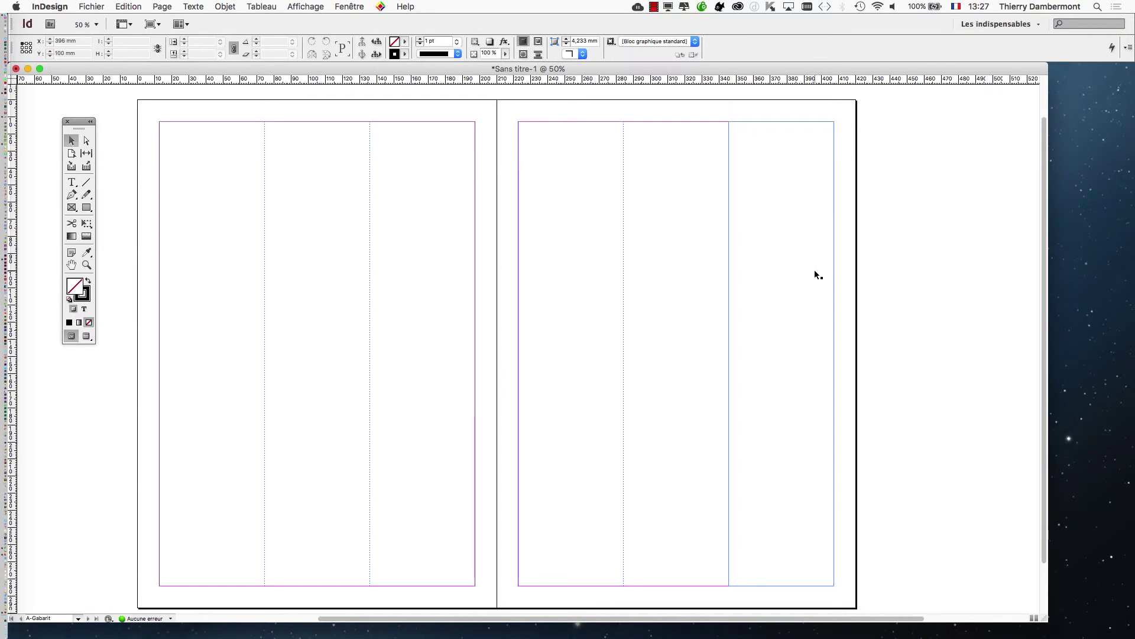
left_click(91, 6)
left_click(738, 216)
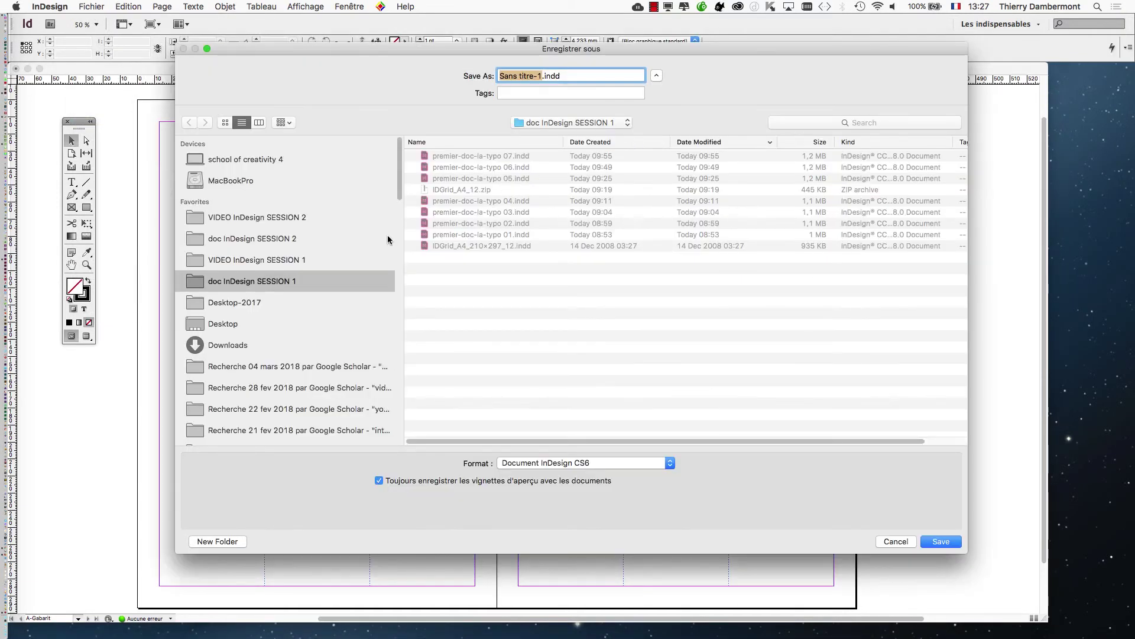
left_click(290, 238)
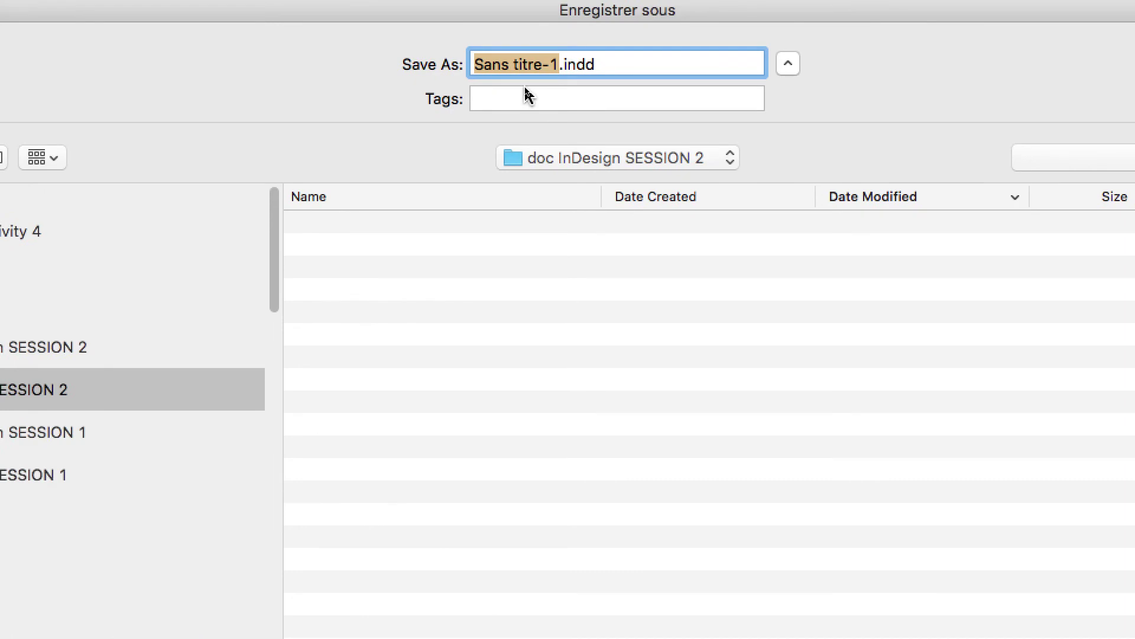
type("doc-mul")
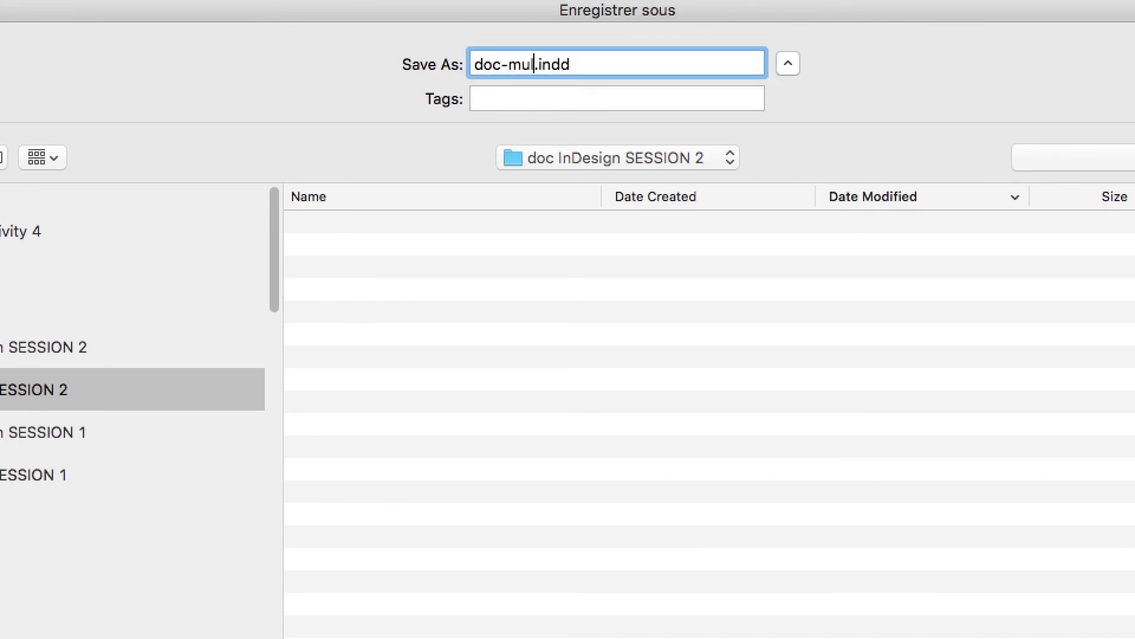
type("ticol")
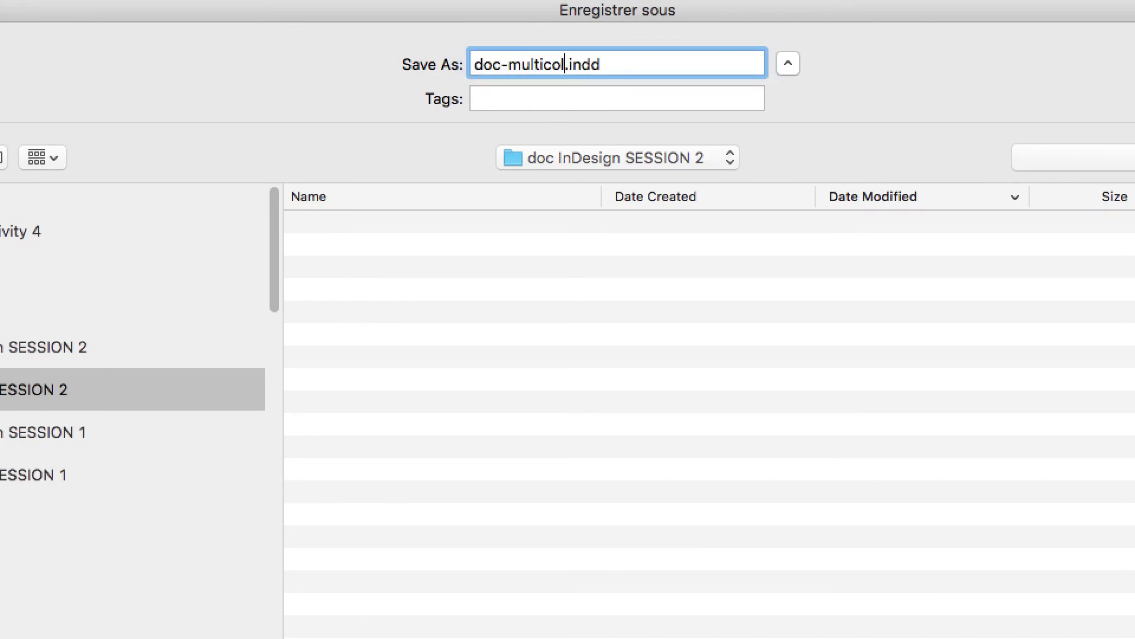
type("onnes")
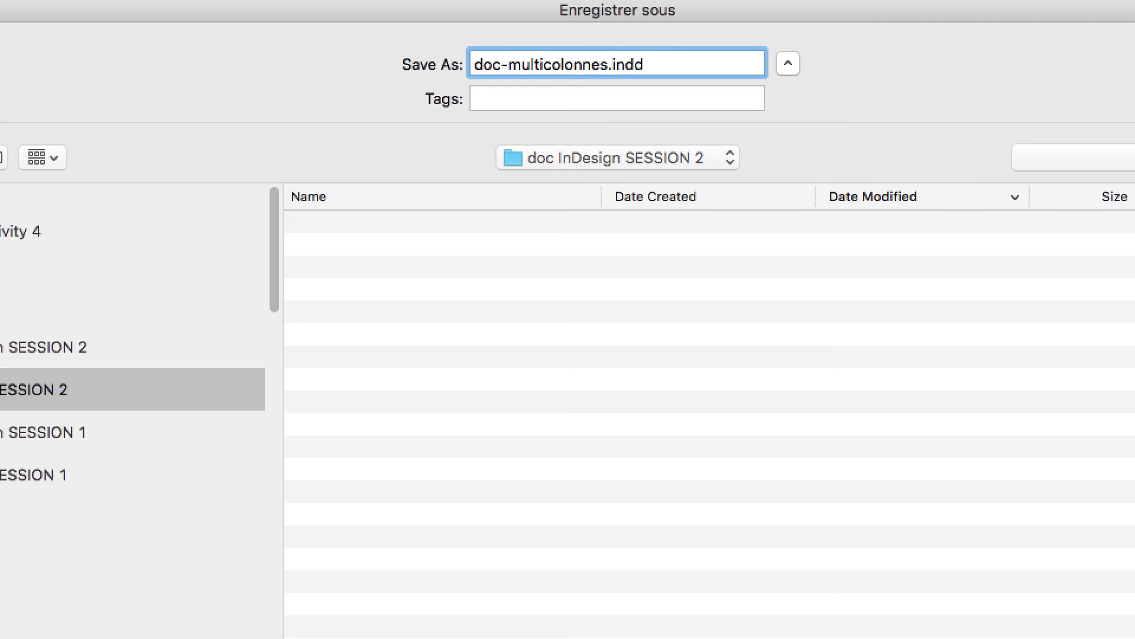
type("01")
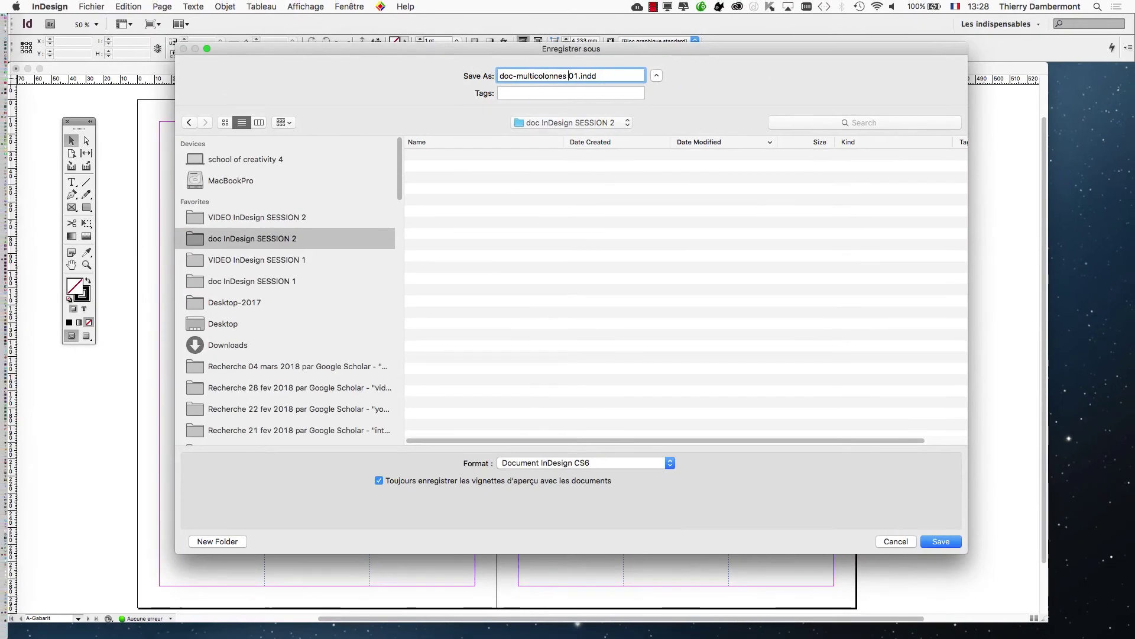
key("Return")
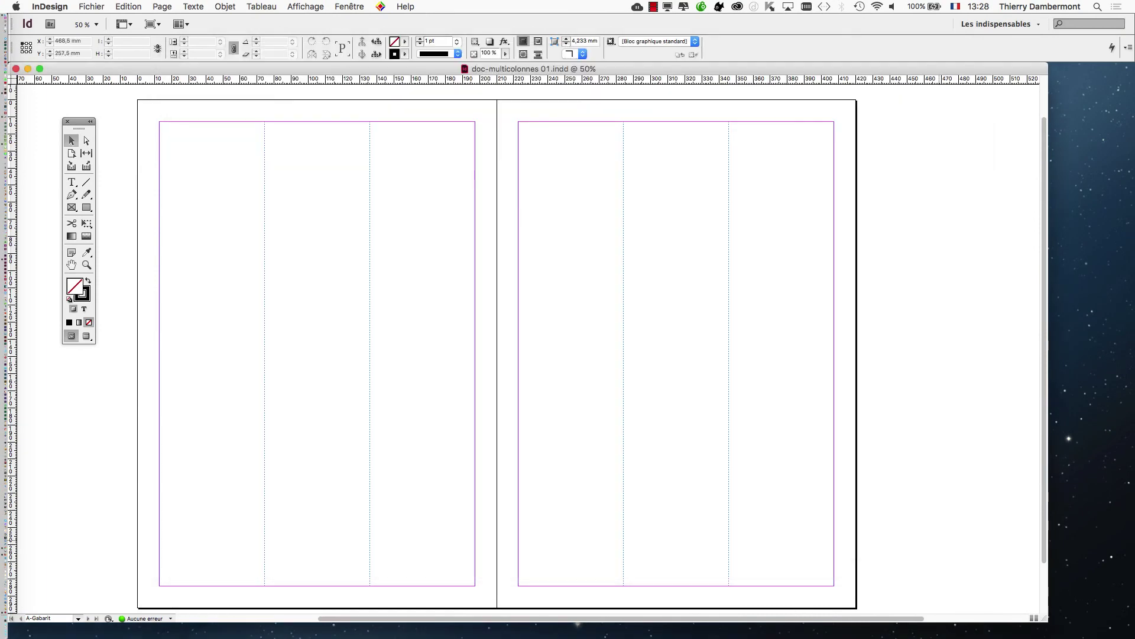